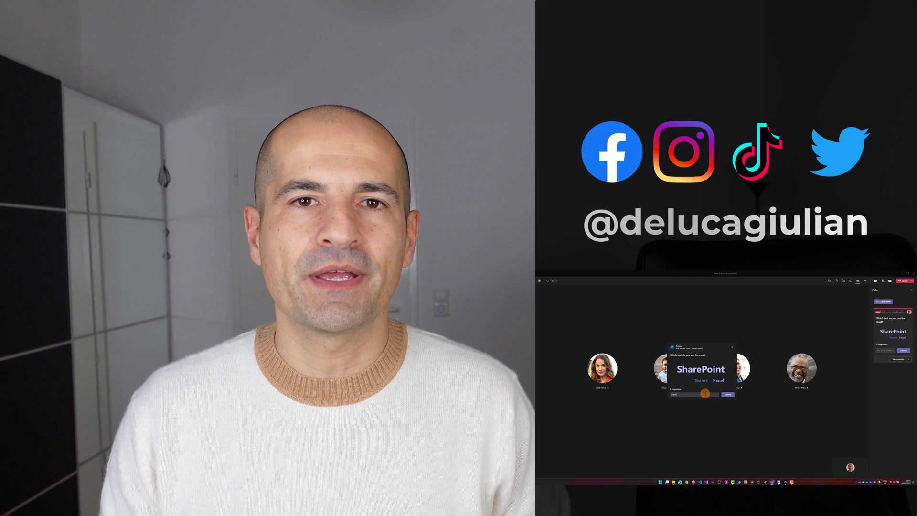
left_click(728, 394)
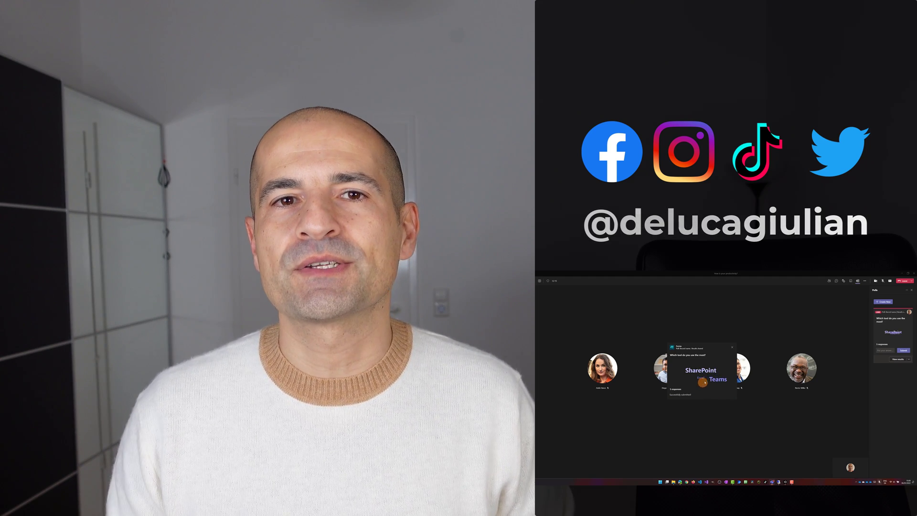
mouse_move(719, 382)
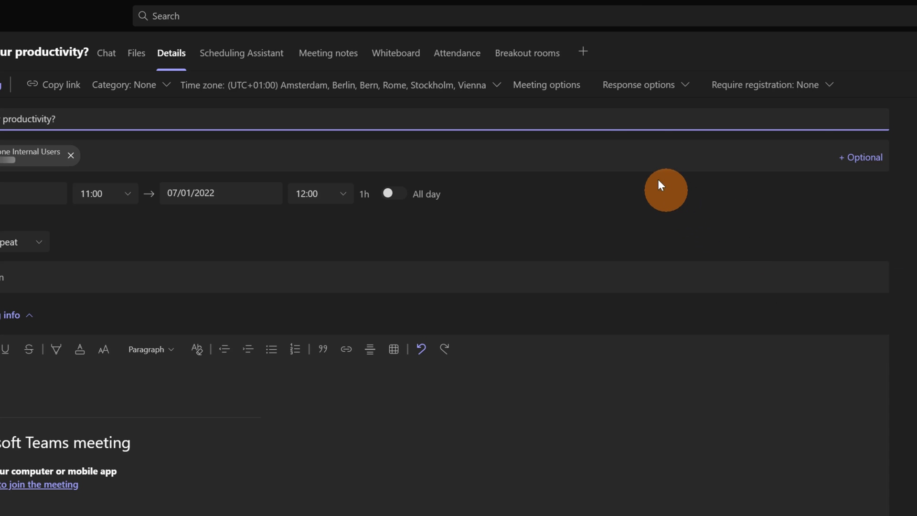
- Add the Forms app as a tab to the "How is your productivity?" meeting and save it
left_click(585, 53)
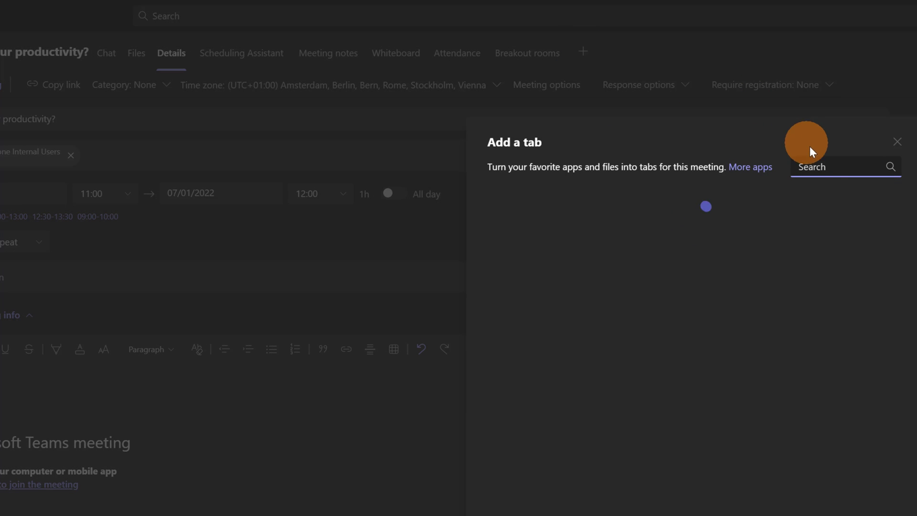
type("forms")
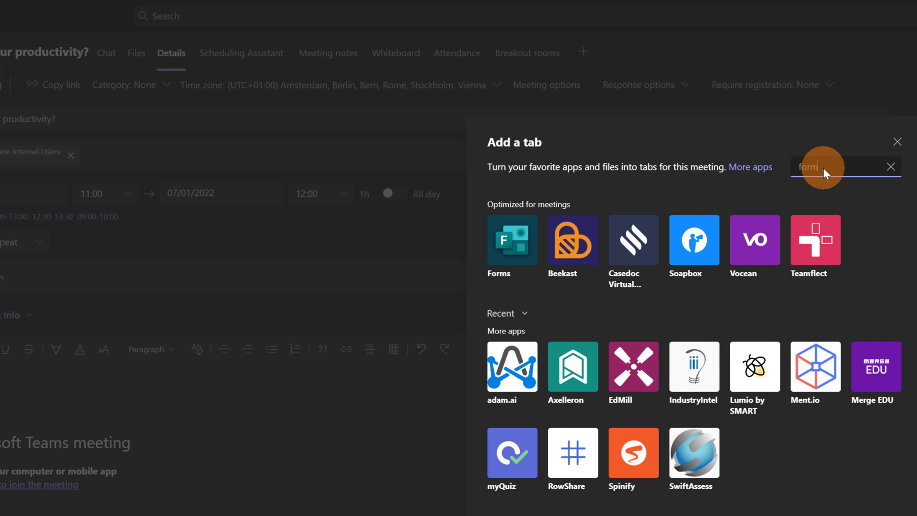
left_click(505, 261)
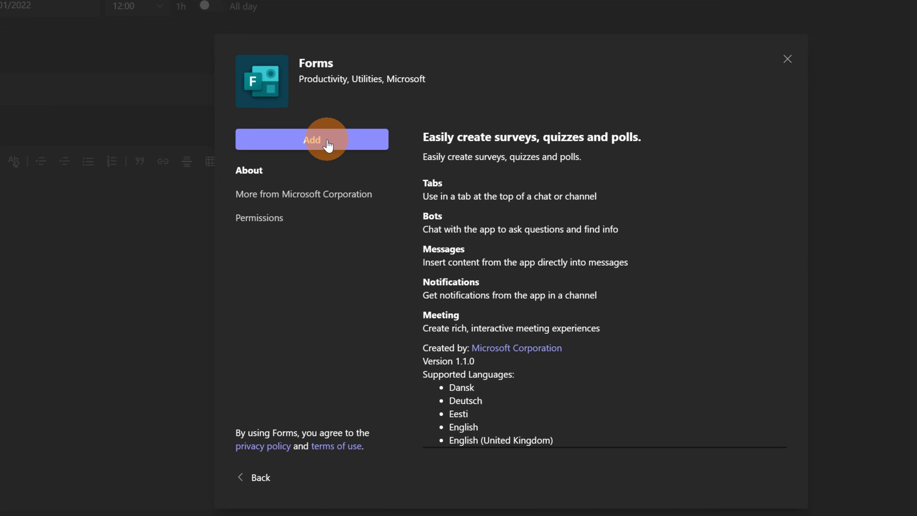
left_click(328, 143)
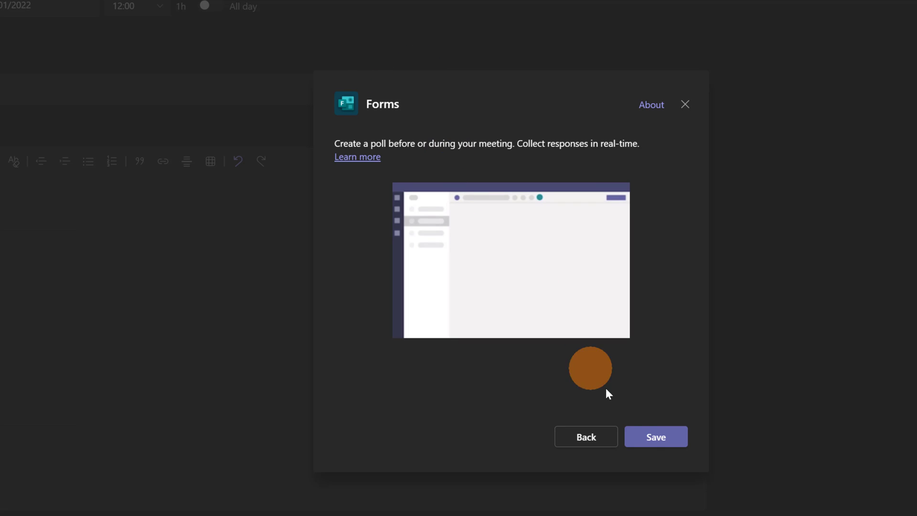
left_click(653, 435)
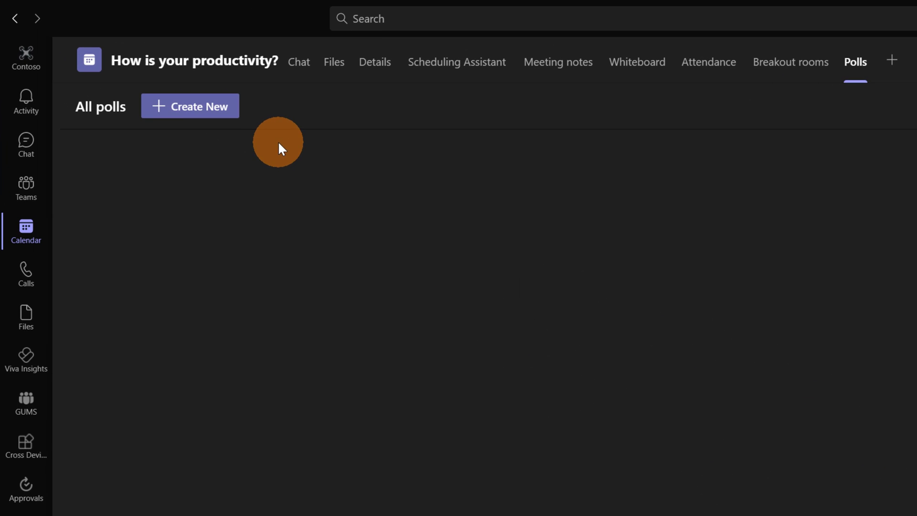
- Create a word cloud poll asking "Which tool do you use the most?" with the word cloud shared with respondents, and save it as a draft
left_click(192, 119)
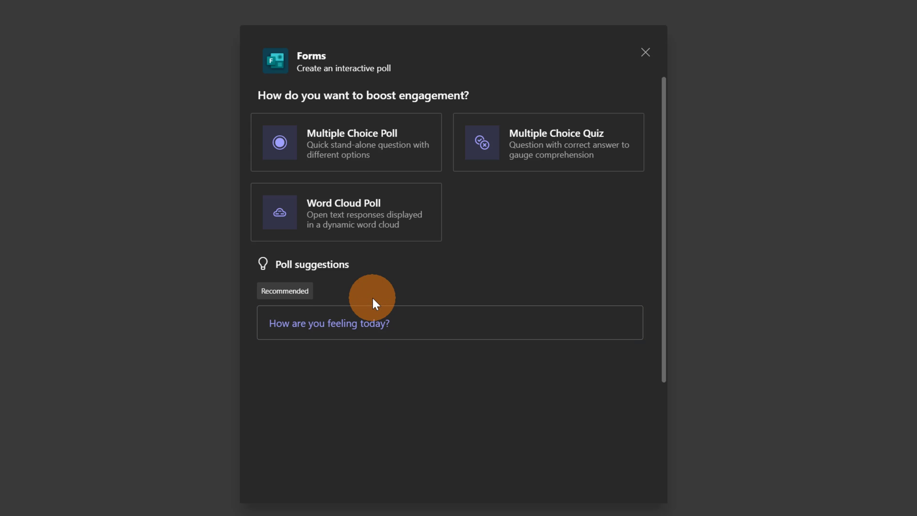
left_click(337, 199)
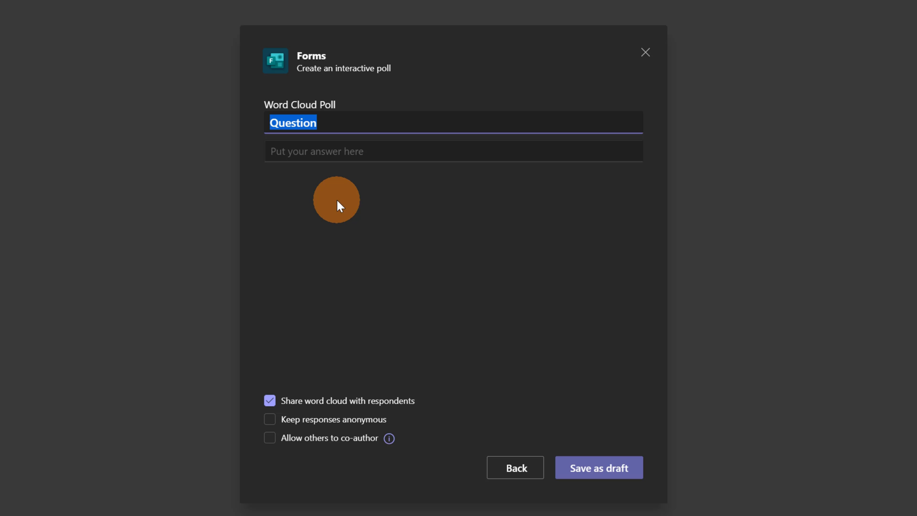
type("Which tool do you use the most?")
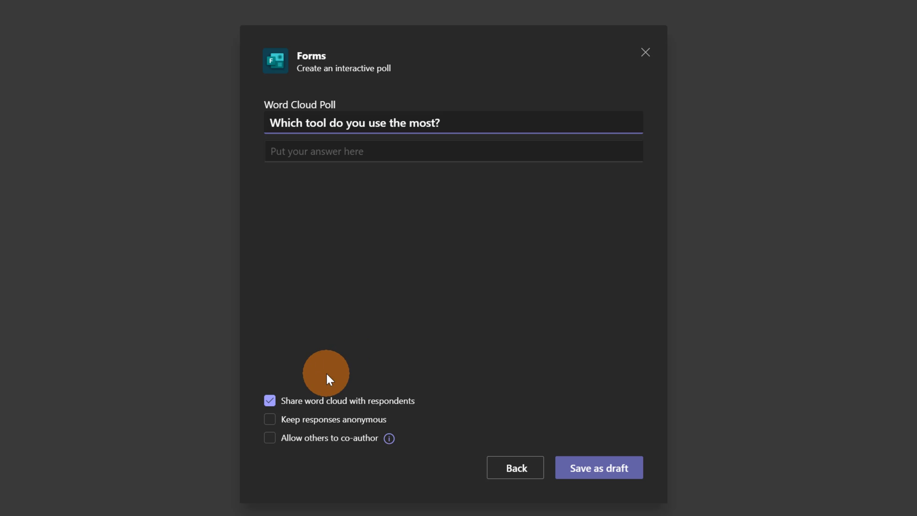
left_click(306, 419)
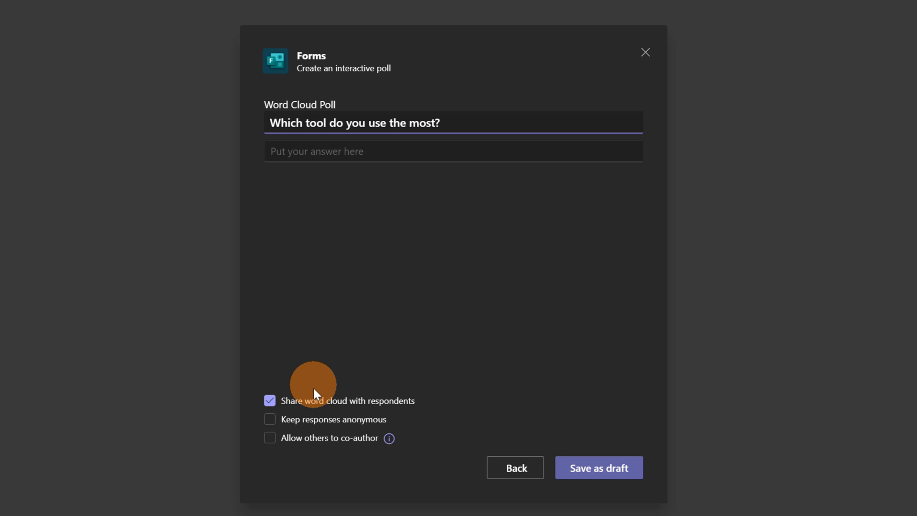
left_click(334, 422)
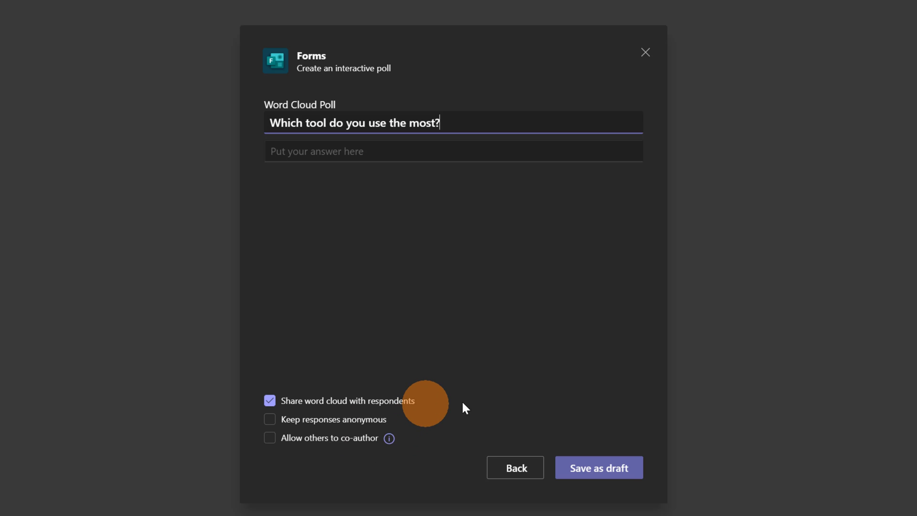
left_click(613, 470)
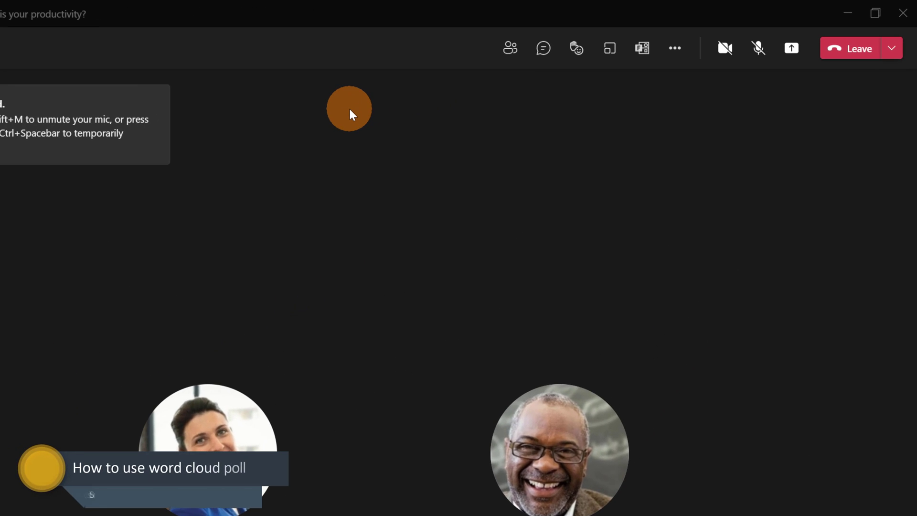
- Launch the draft poll "Which tool do you use the most?" in the running meeting and open its results view
left_click(647, 53)
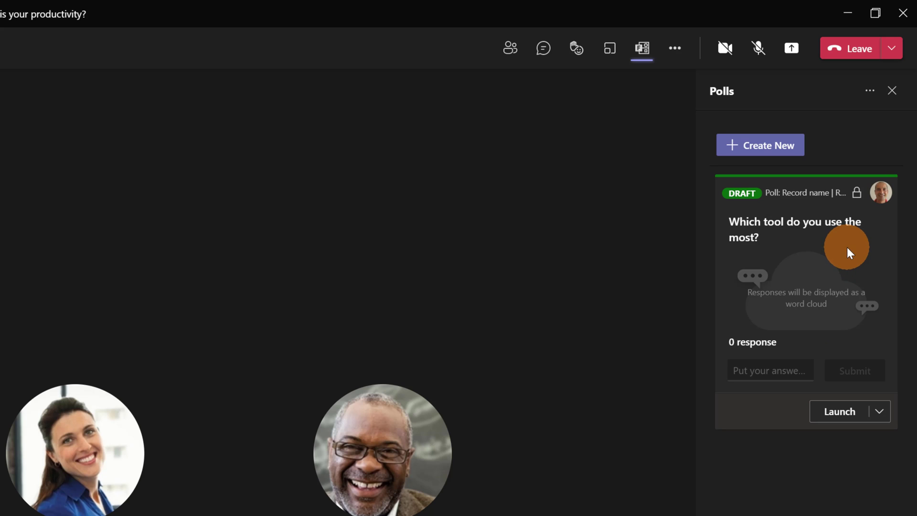
left_click(839, 414)
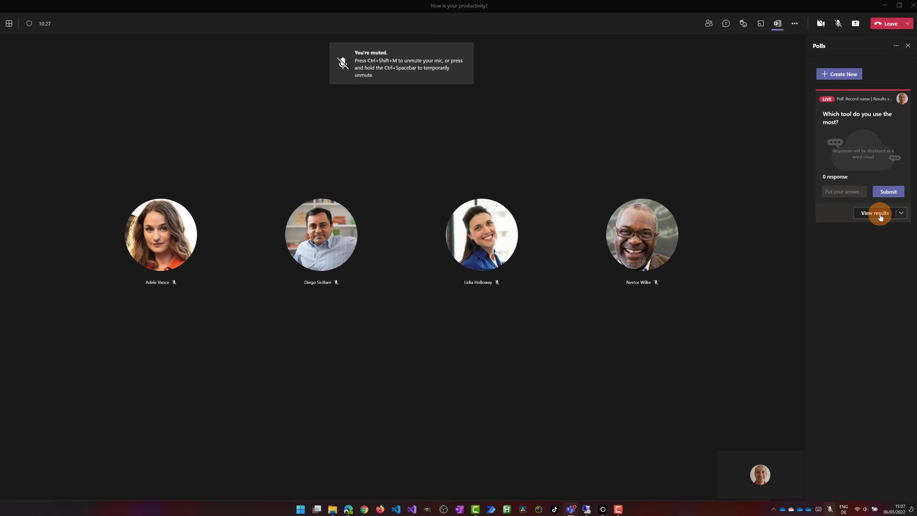
left_click(879, 213)
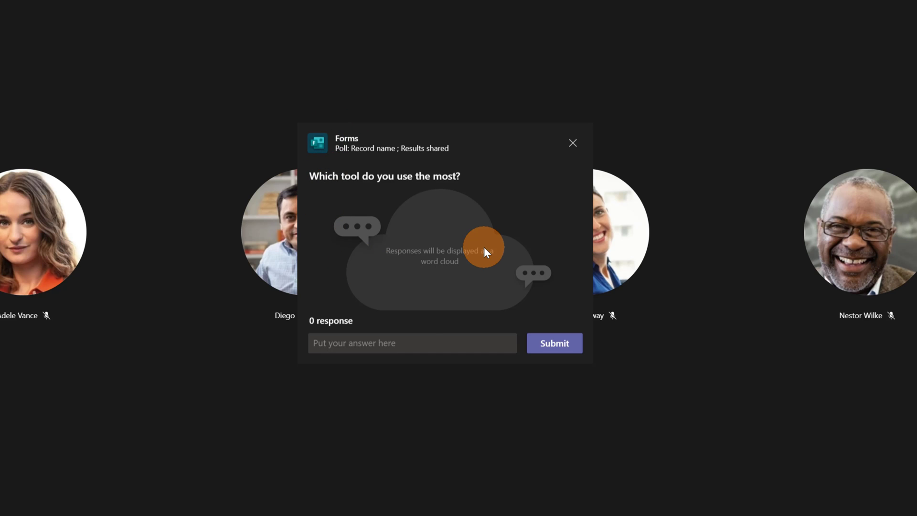
- Submit "Teams" as the first answer to the word cloud poll
left_click(418, 344)
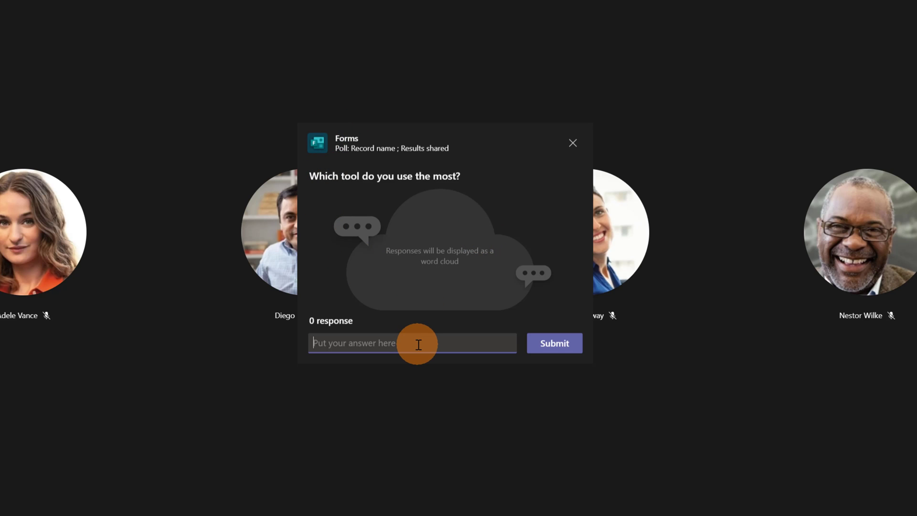
type("Teams")
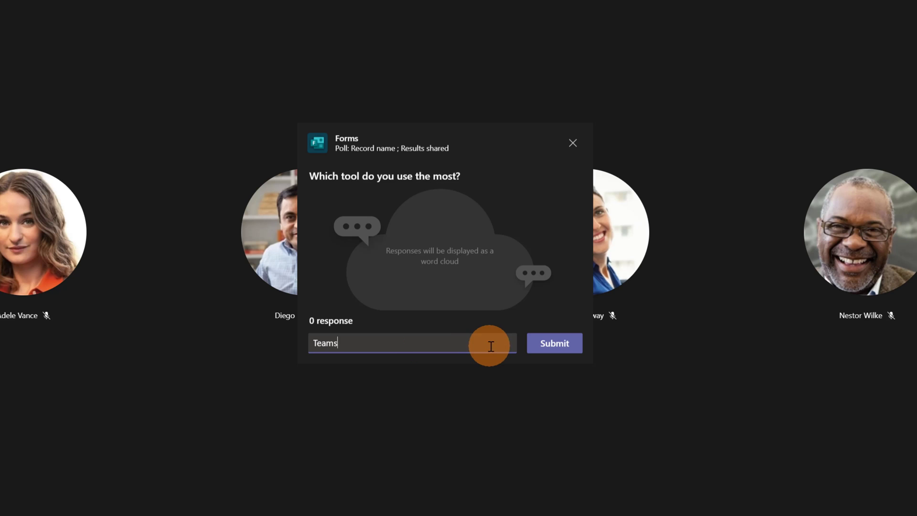
left_click(551, 351)
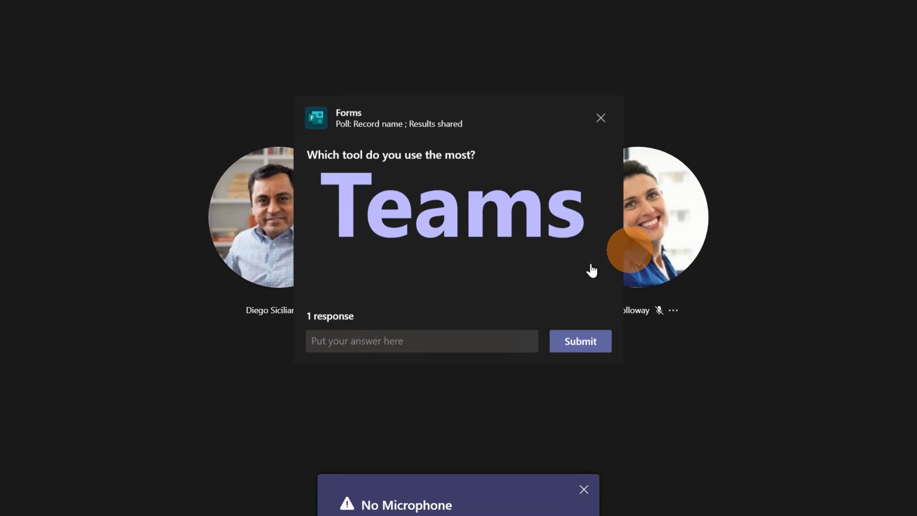
- Submit "SharePoint" as a further answer to the word cloud poll
left_click(439, 334)
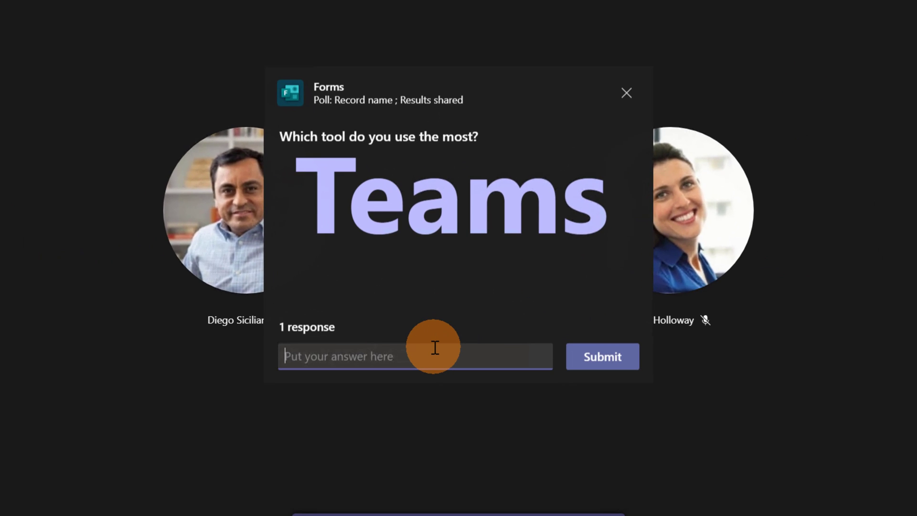
type("SharePoint")
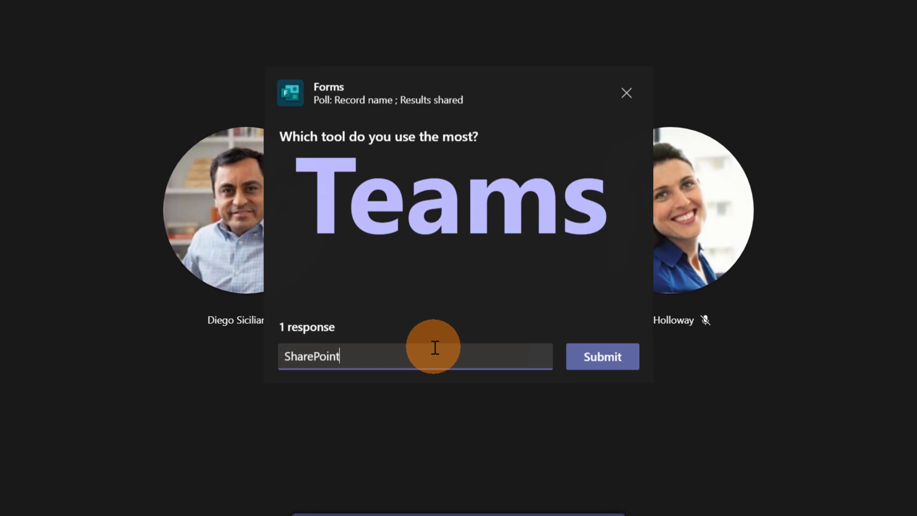
left_click(595, 359)
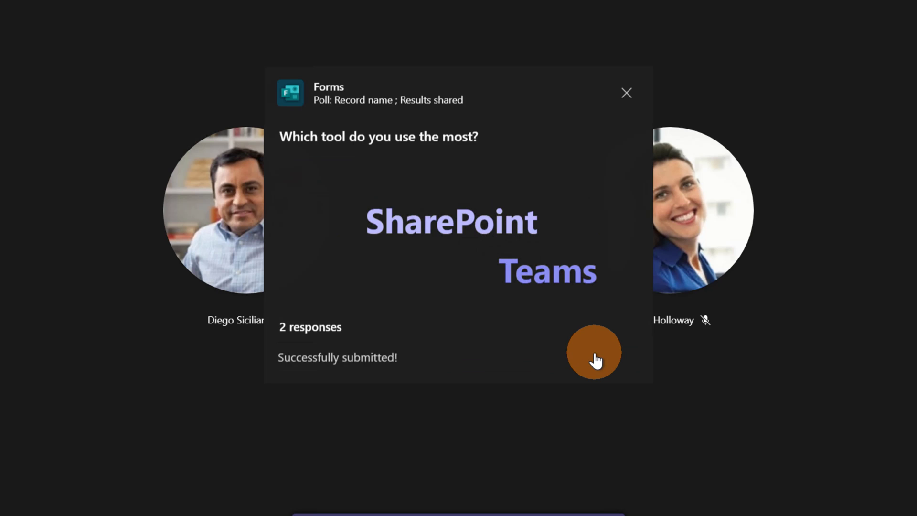
mouse_move(544, 269)
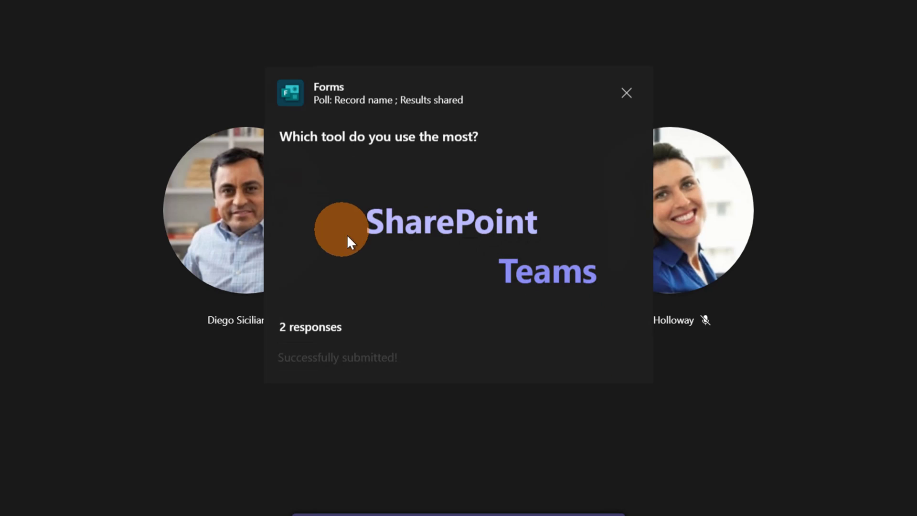
mouse_move(483, 225)
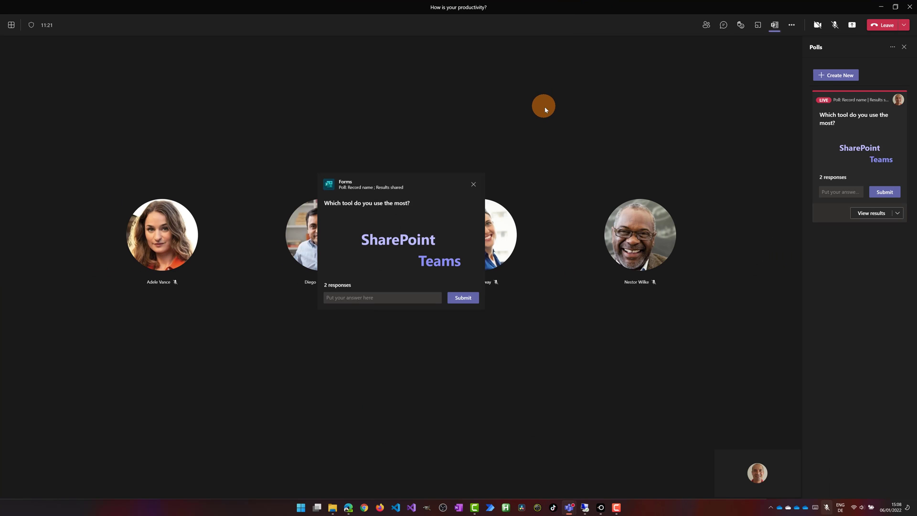
left_click(600, 506)
left_click(629, 464)
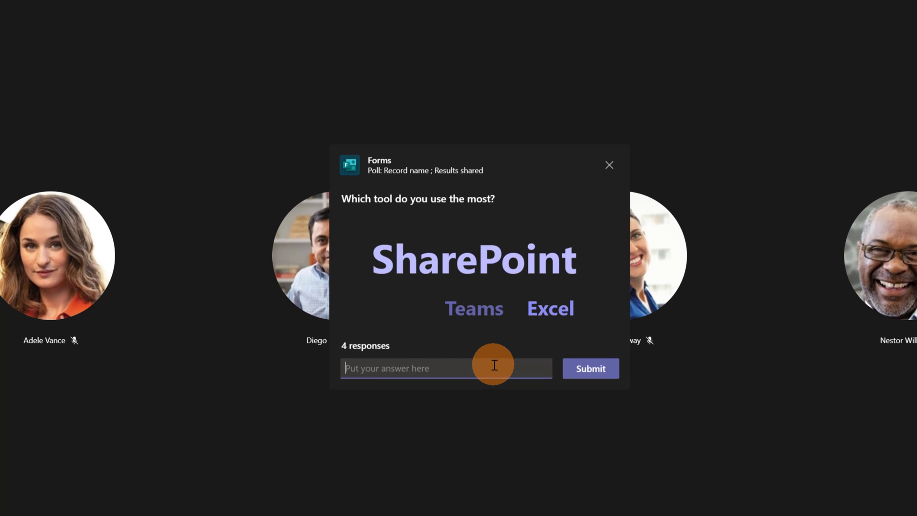
- Submit "Teams" once more as an answer to the word cloud poll
type("Teams")
left_click(591, 368)
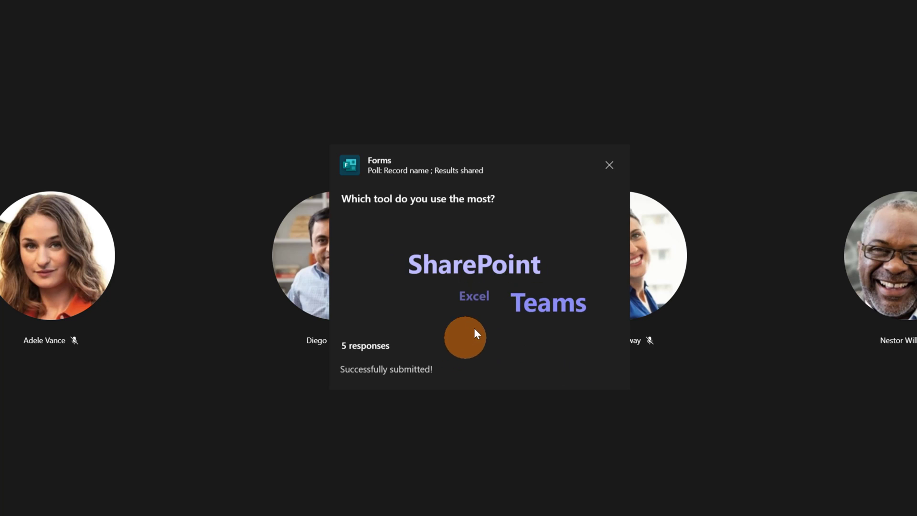
mouse_move(550, 312)
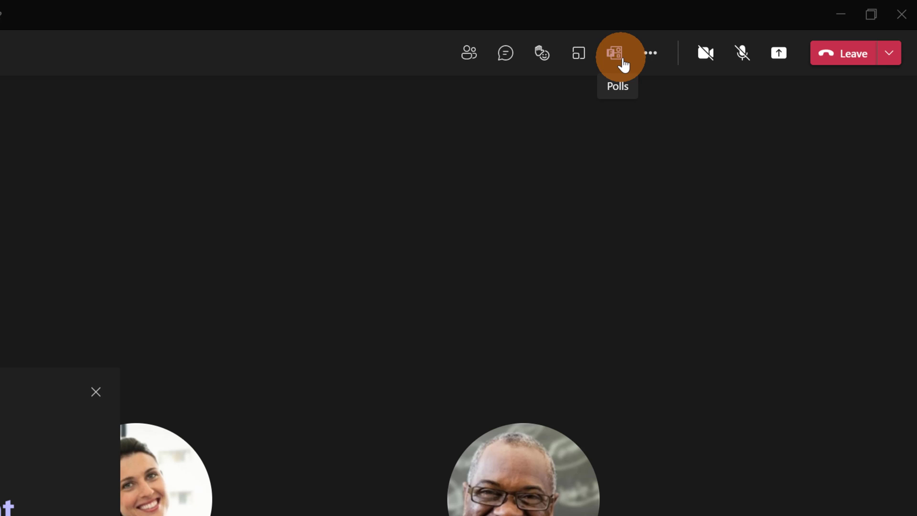
- Check which apps can be added to the running meeting, without adding one
left_click(656, 63)
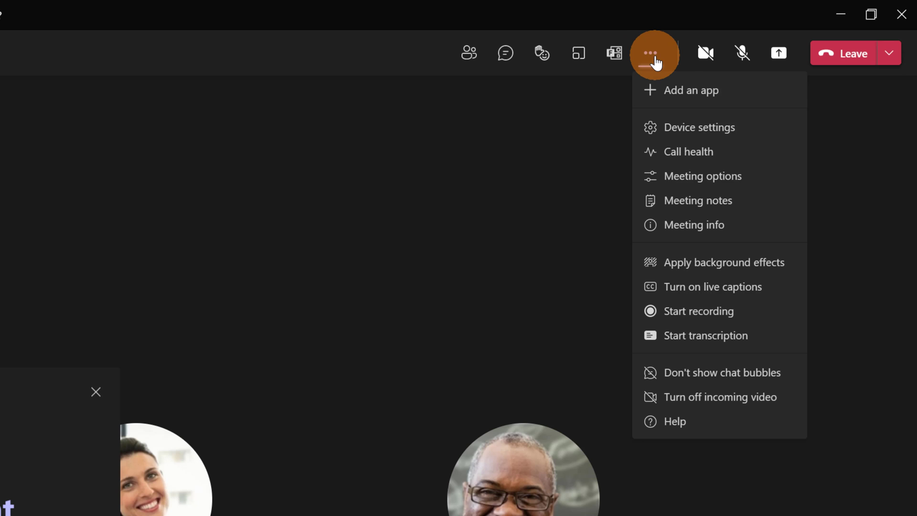
left_click(668, 92)
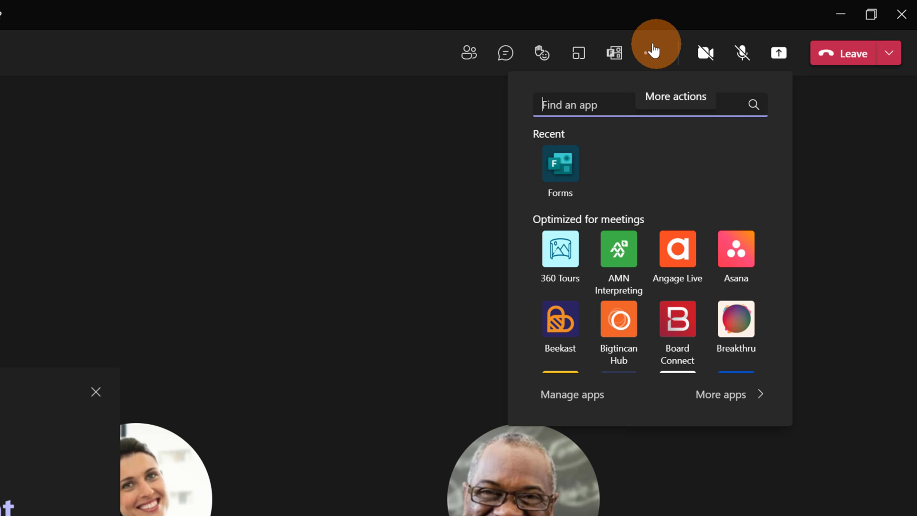
left_click(650, 55)
left_click(644, 55)
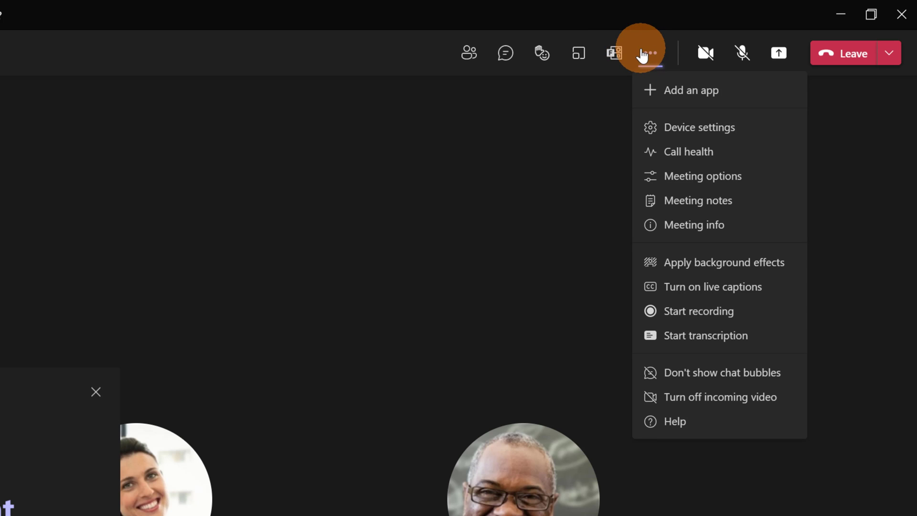
- Create a second word cloud poll asking "What's your favourite food?", save it as a draft, and close the first poll's results window
left_click(610, 60)
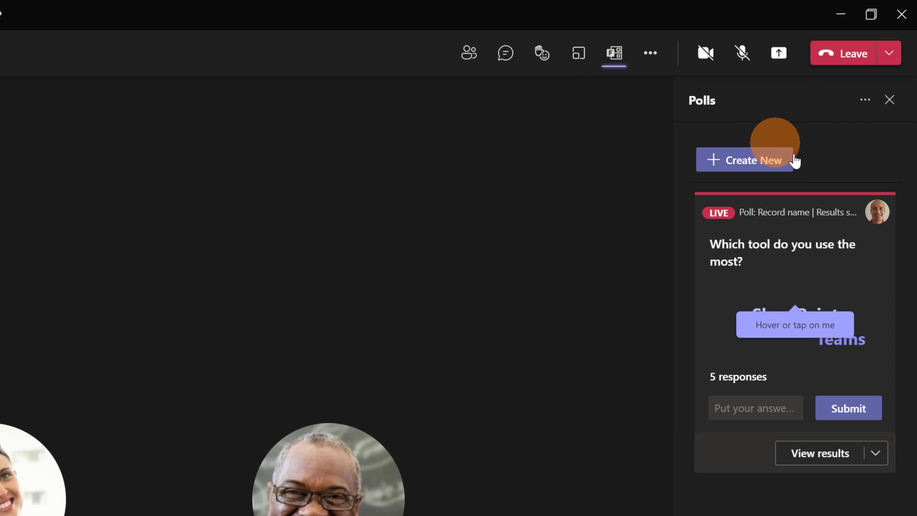
left_click(741, 163)
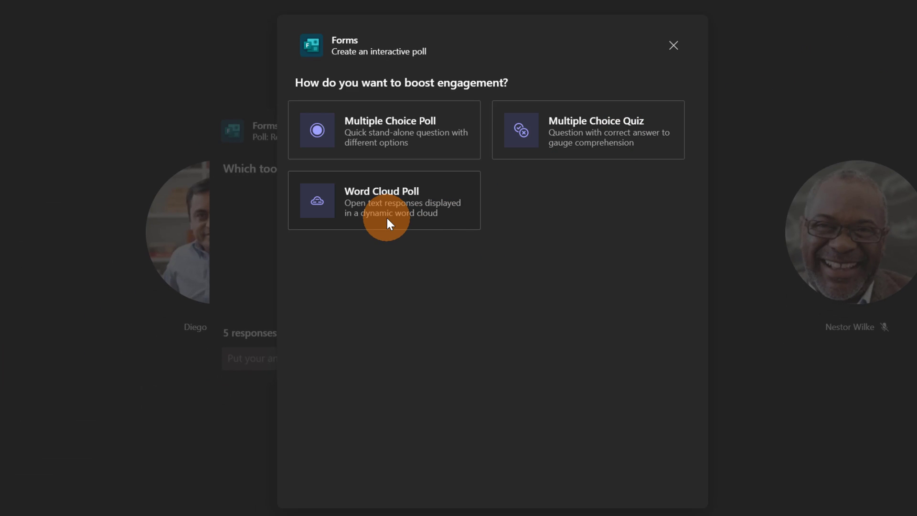
left_click(389, 197)
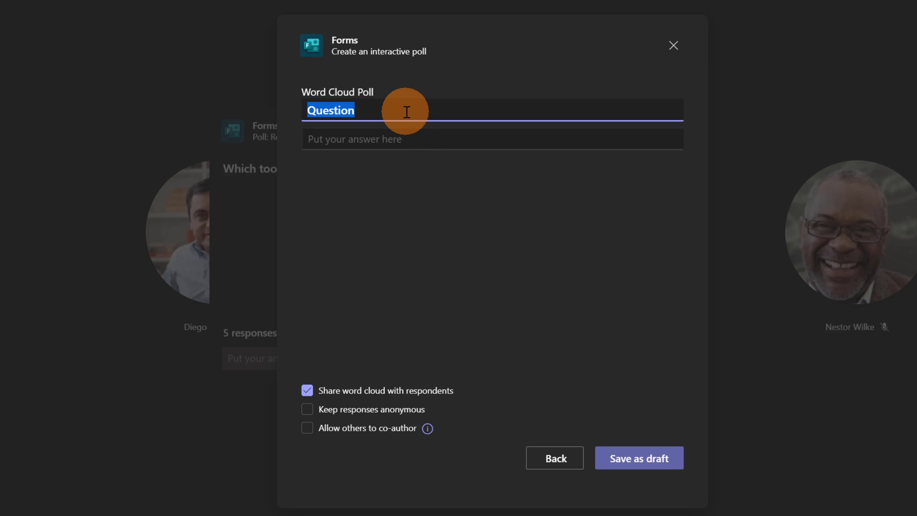
type("What's your favourite food?")
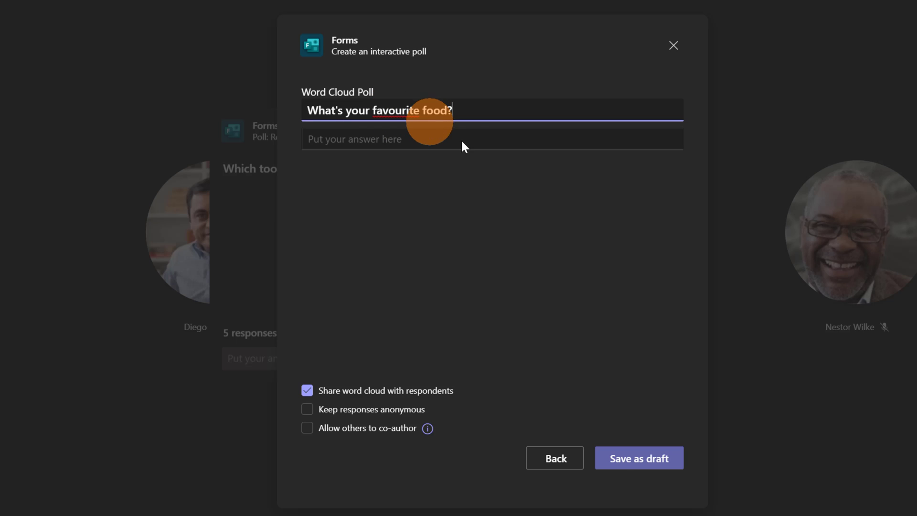
left_click(664, 461)
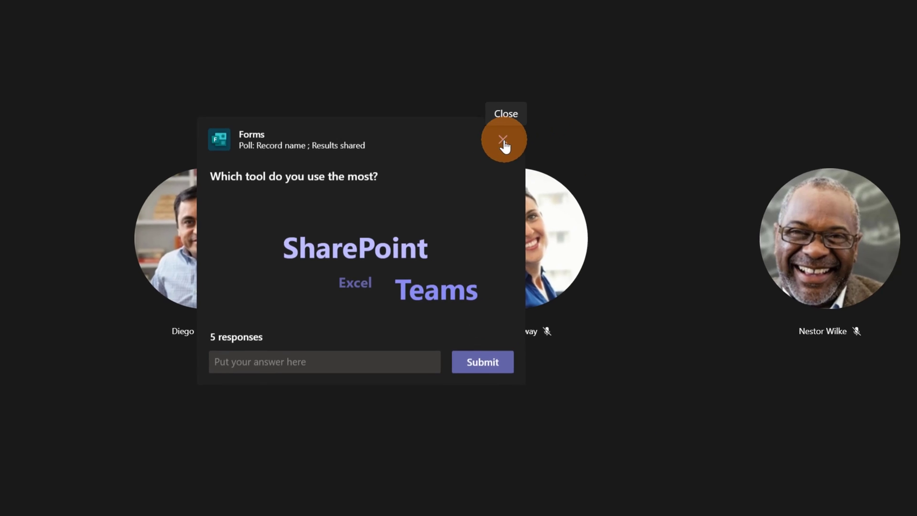
left_click(503, 140)
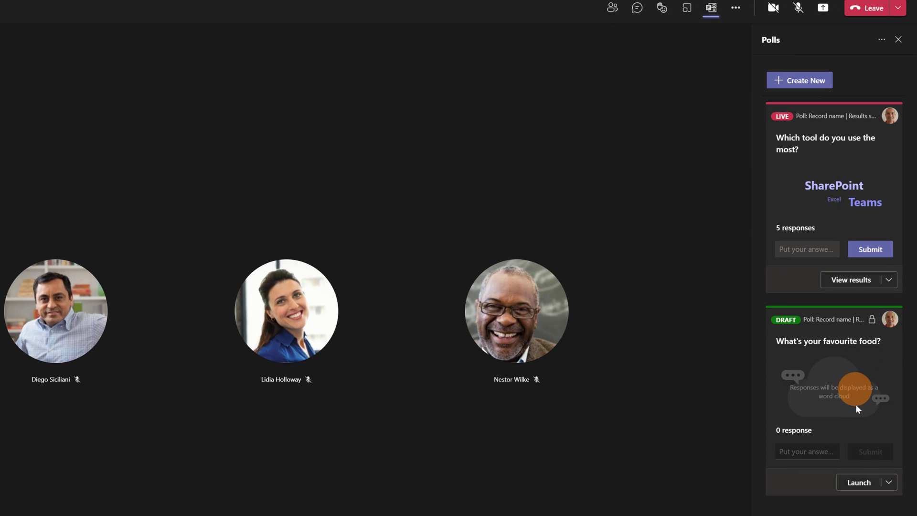